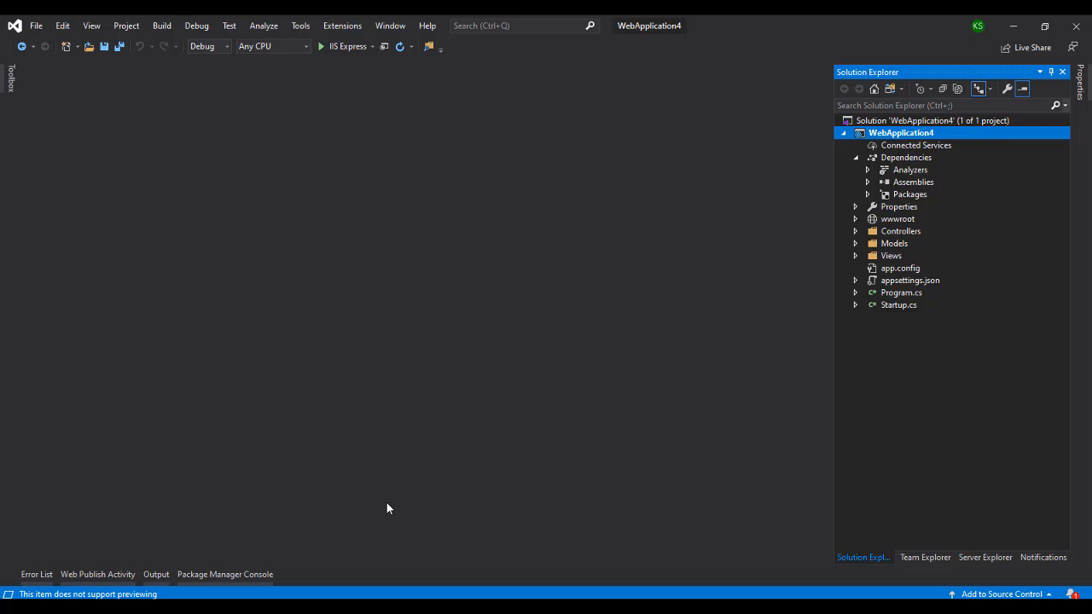
Step: Show the desktop and select the Telerik.UI.for.AspNet.Core .nupkg file, checking its full name
key(super+d)
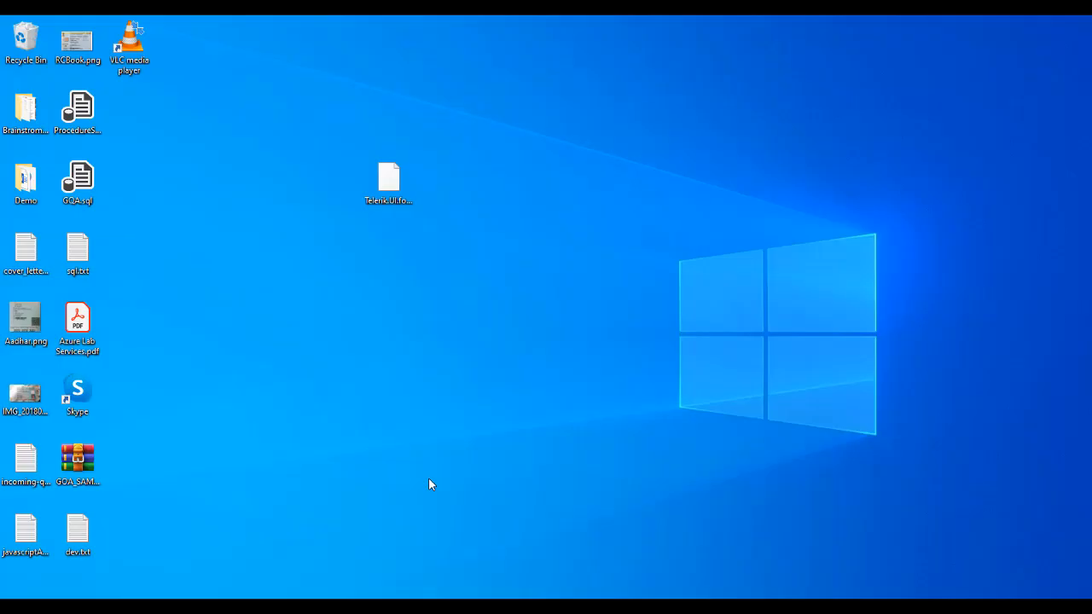
click(394, 223)
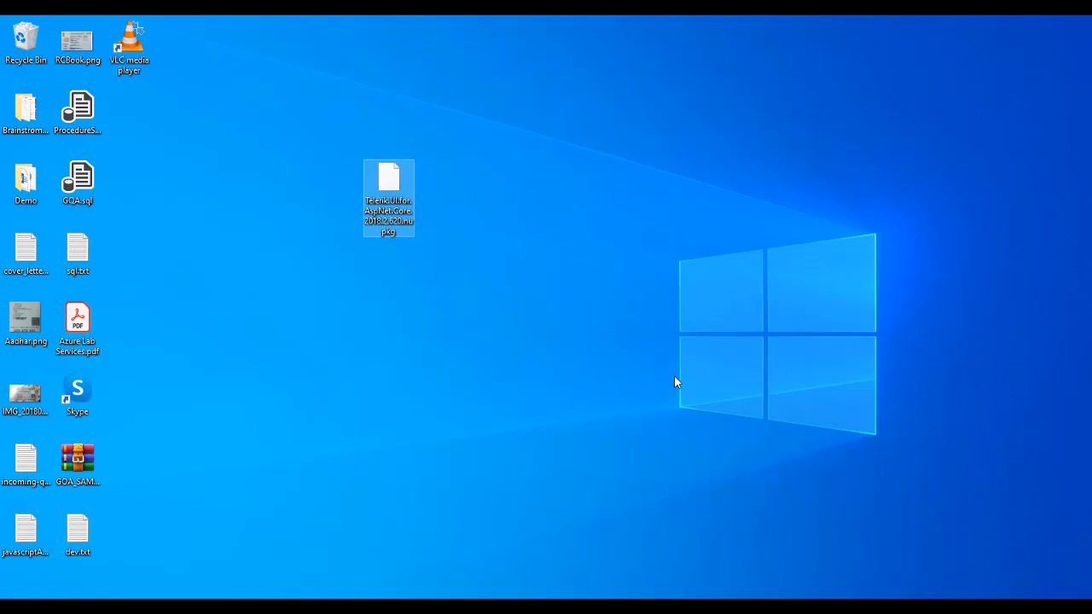
key(F2)
key(Escape)
key(F2)
key(Escape)
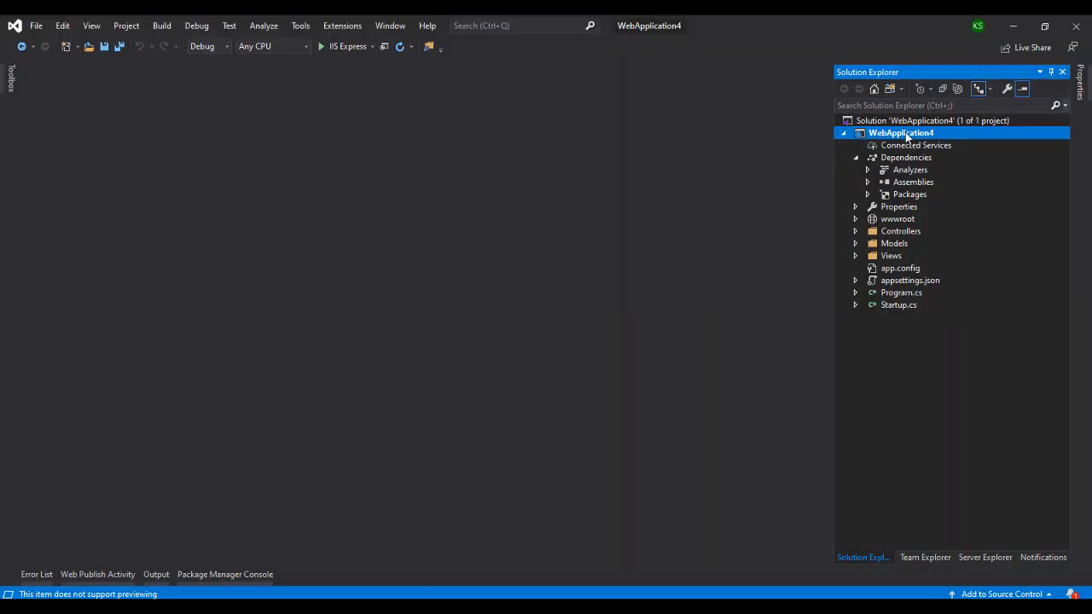
Step: Paste the Telerik .nupkg into the WebApplication4 project folder via Open Folder in File Explorer, then return to Visual Studio
right_click(905, 134)
click(927, 552)
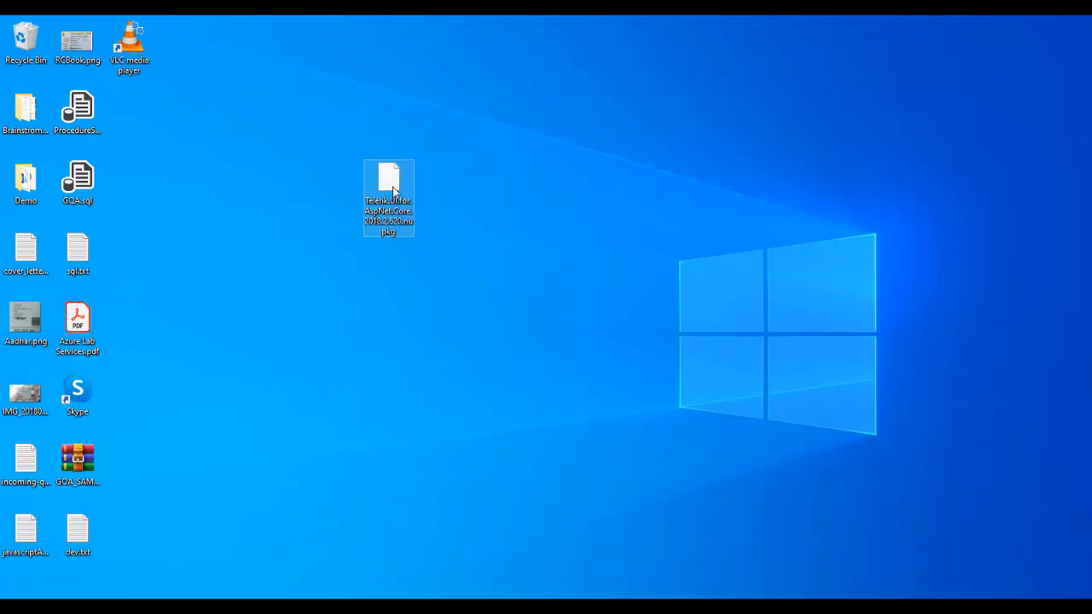
right_click(394, 190)
click(454, 390)
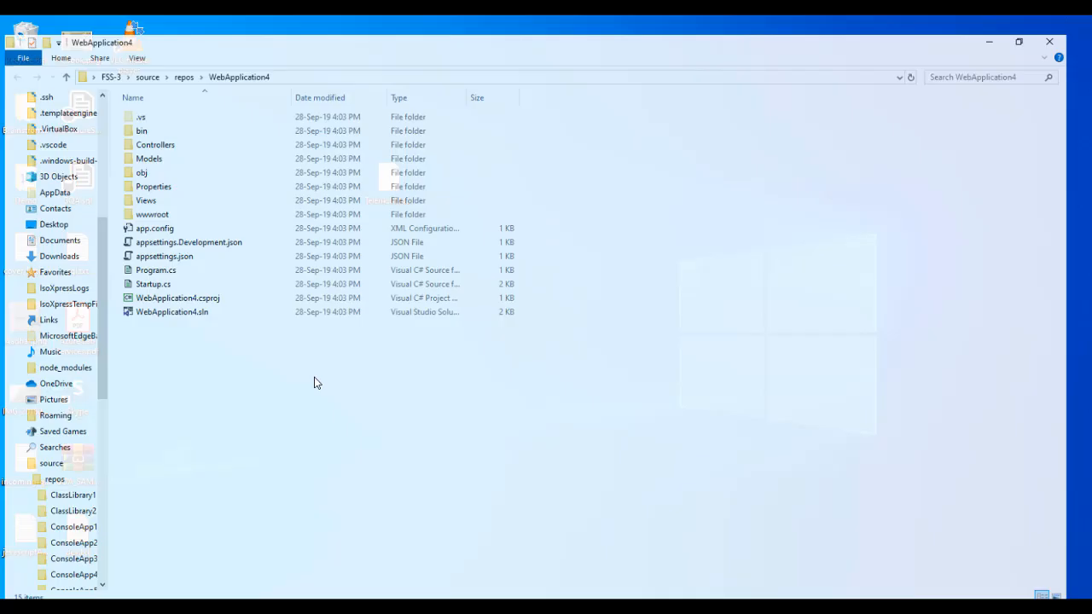
key(ctrl+v)
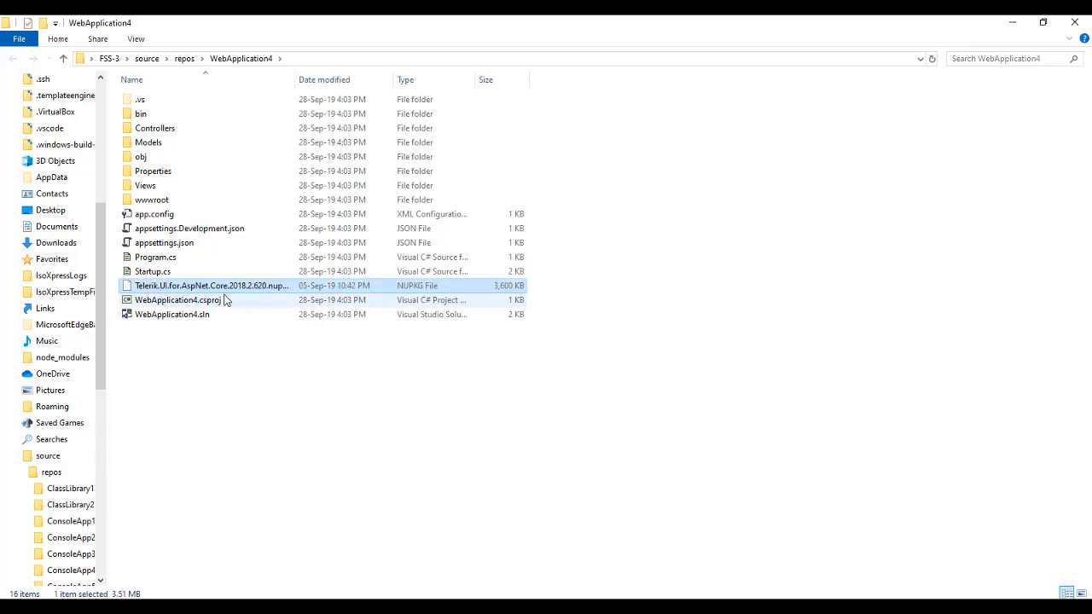
click(307, 59)
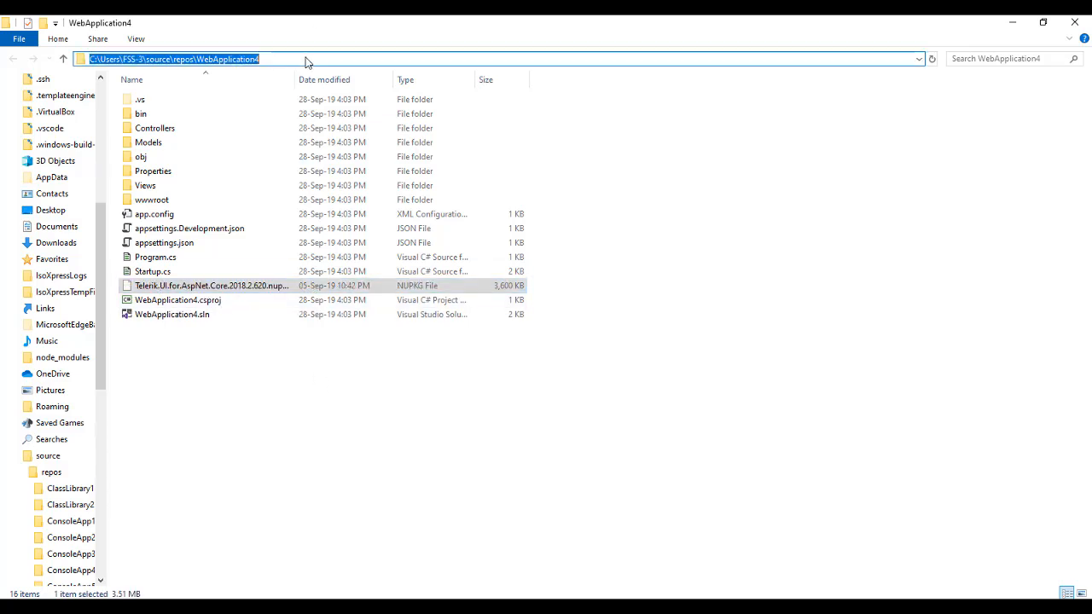
click(540, 497)
key(alt+Tab)
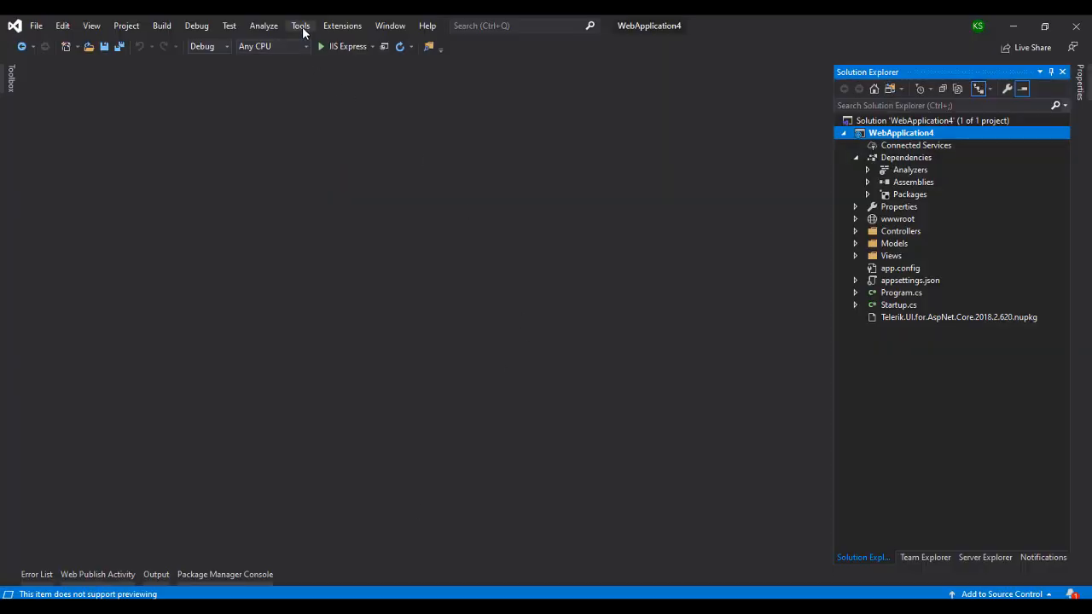
Step: Reach the NuGet Package Manager > Package Sources page in Tools > Options
click(301, 27)
click(328, 248)
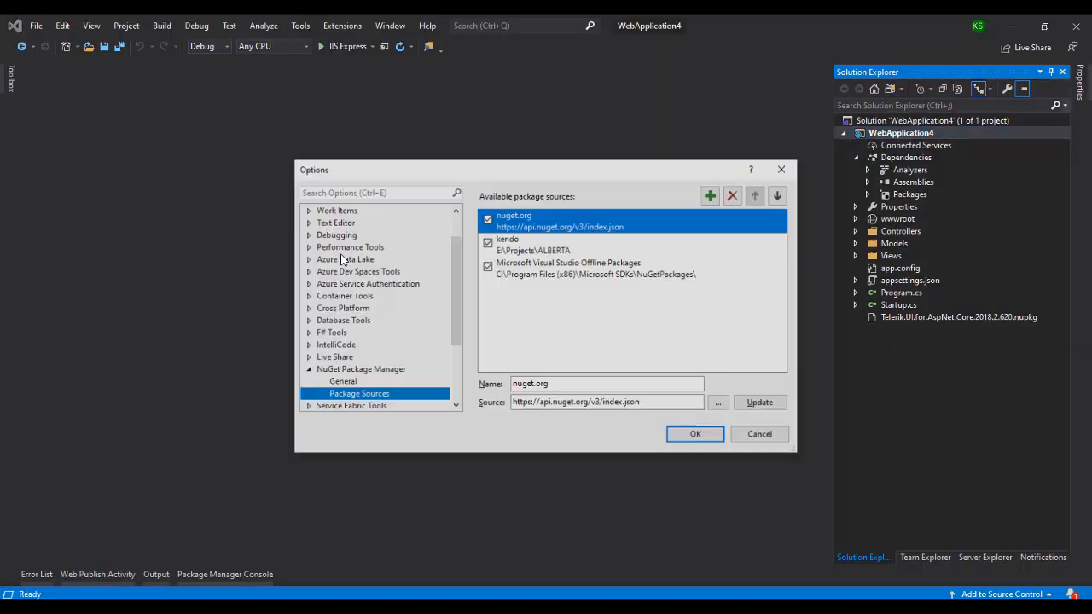
scroll(392, 369, down, 1)
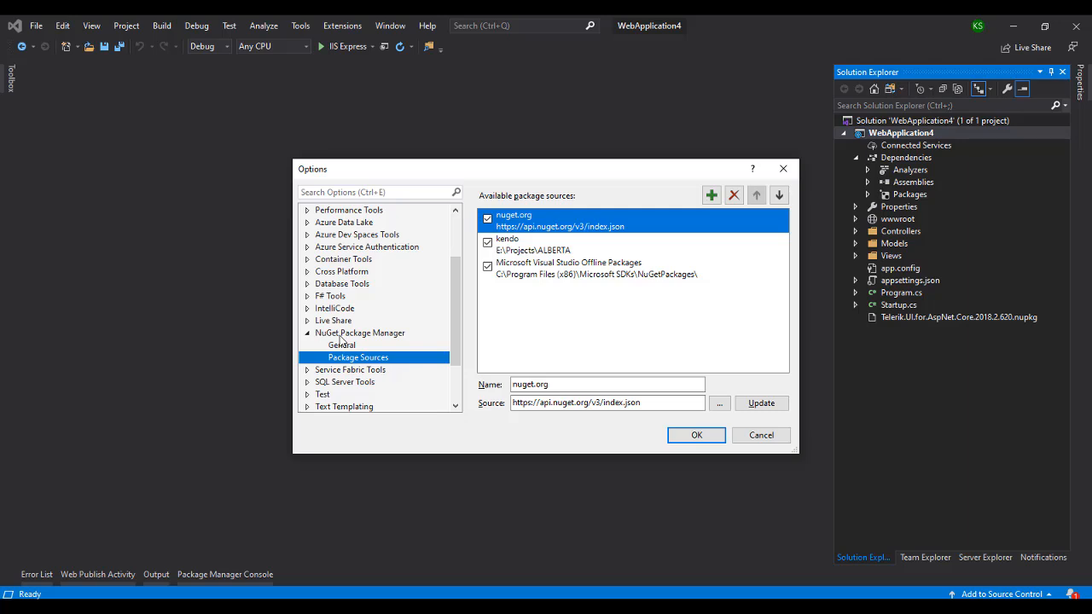
scroll(339, 341, up, 2)
scroll(354, 295, down, 3)
scroll(354, 295, down, 1)
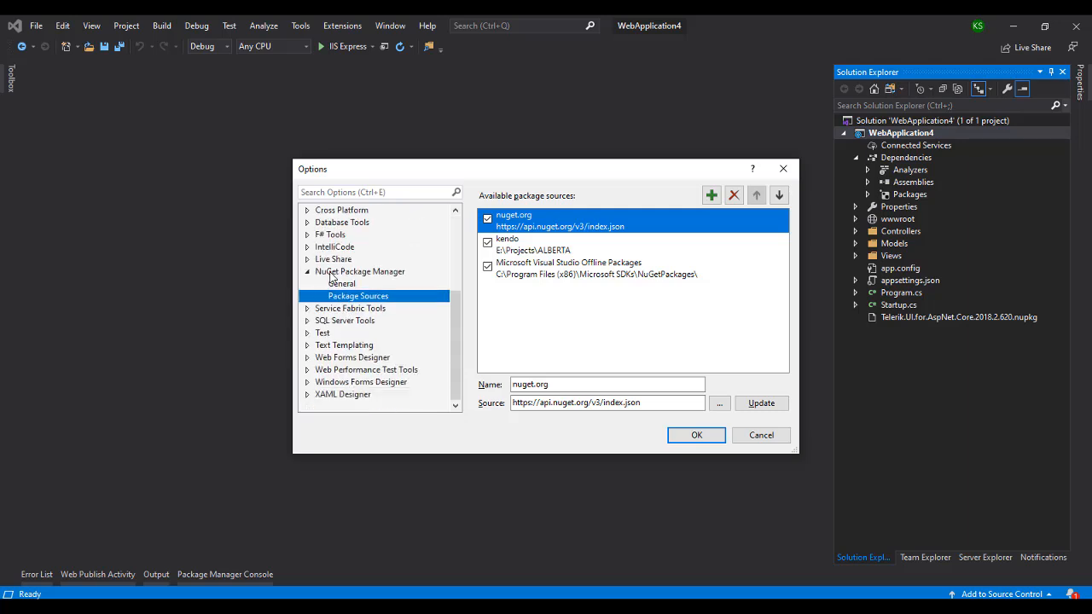
click(329, 273)
click(357, 297)
Step: Add a package source named DemoPackage pointing at the WebApplication4 project folder path and confirm
click(711, 196)
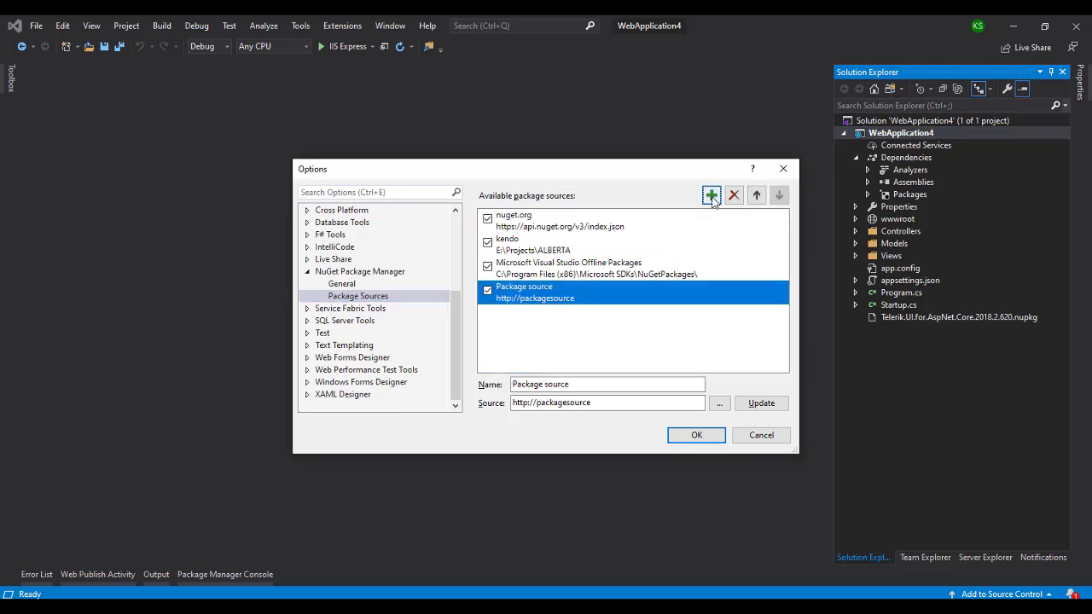
click(589, 383)
key(ctrl+shift+Left)
key(ctrl+shift+Left)
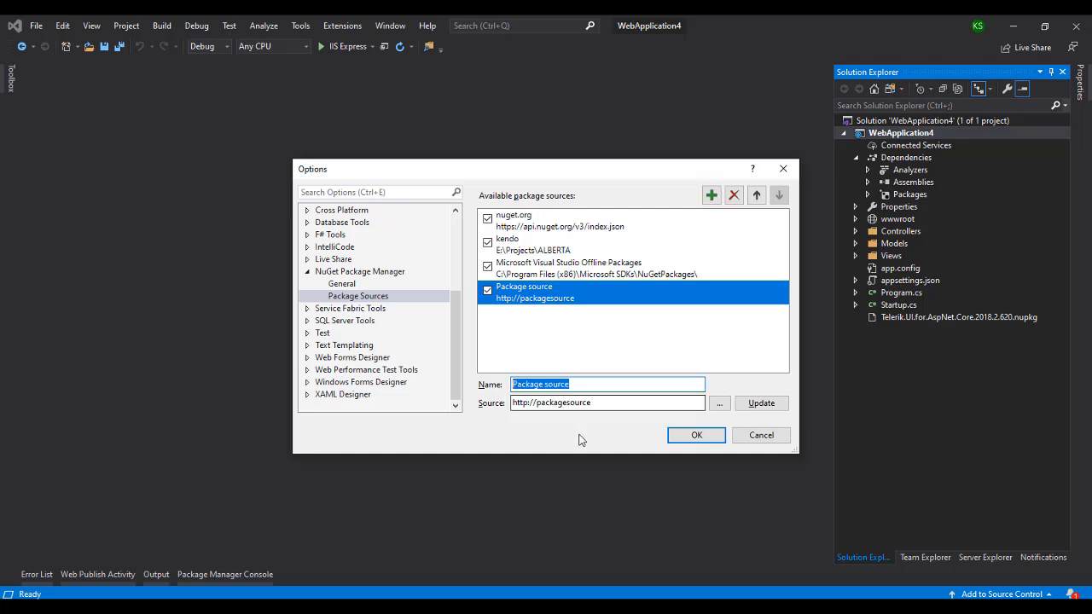
text(DemoPackage)
drag(593, 403, 505, 416)
text(C:\Users\FSS-3\source\repos\WebApplication4)
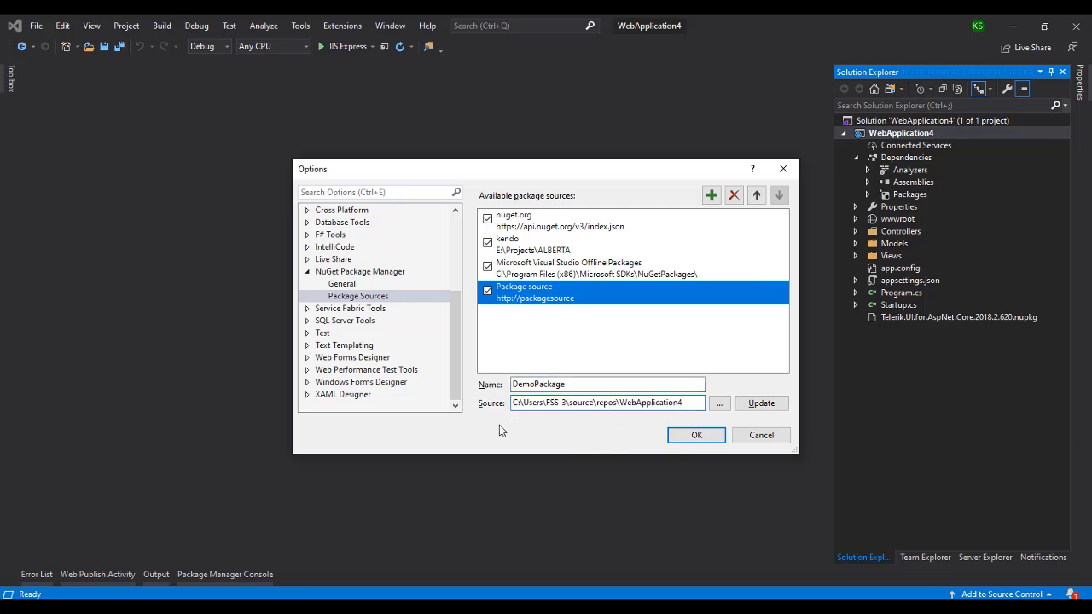
click(706, 439)
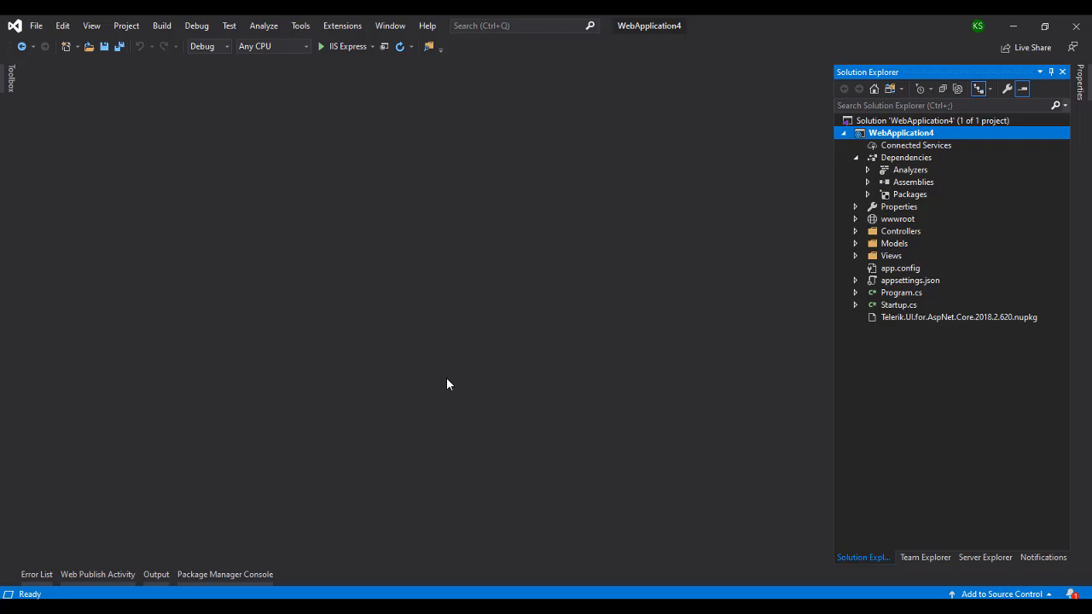
Step: Manage NuGet packages for WebApplication4 with source DemoPackage and show the Telerik.UI.for.AspNet.Core details
right_click(899, 136)
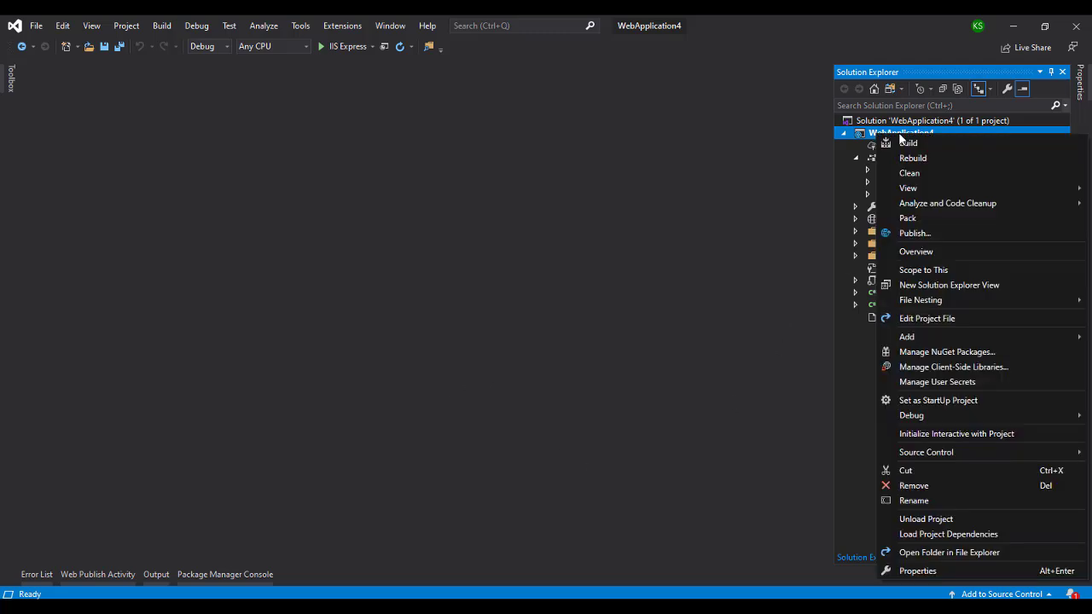
click(970, 353)
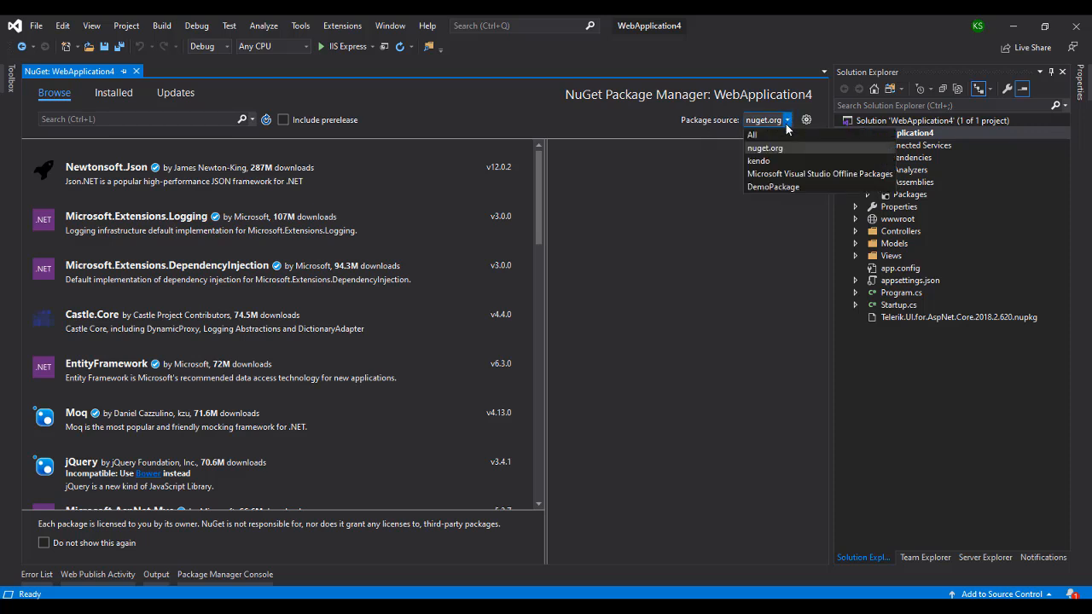
click(781, 187)
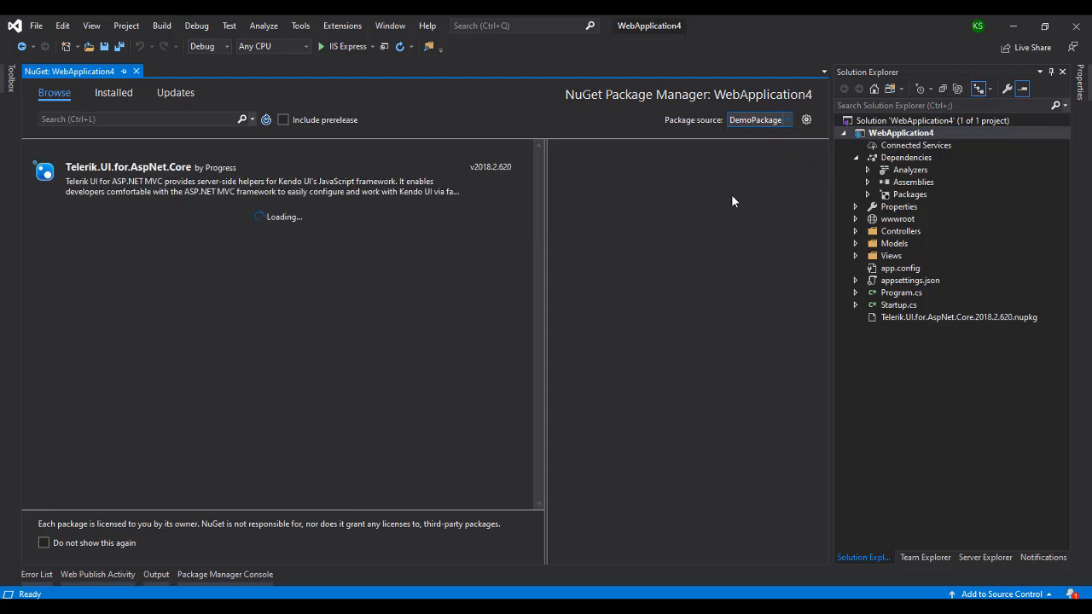
click(223, 191)
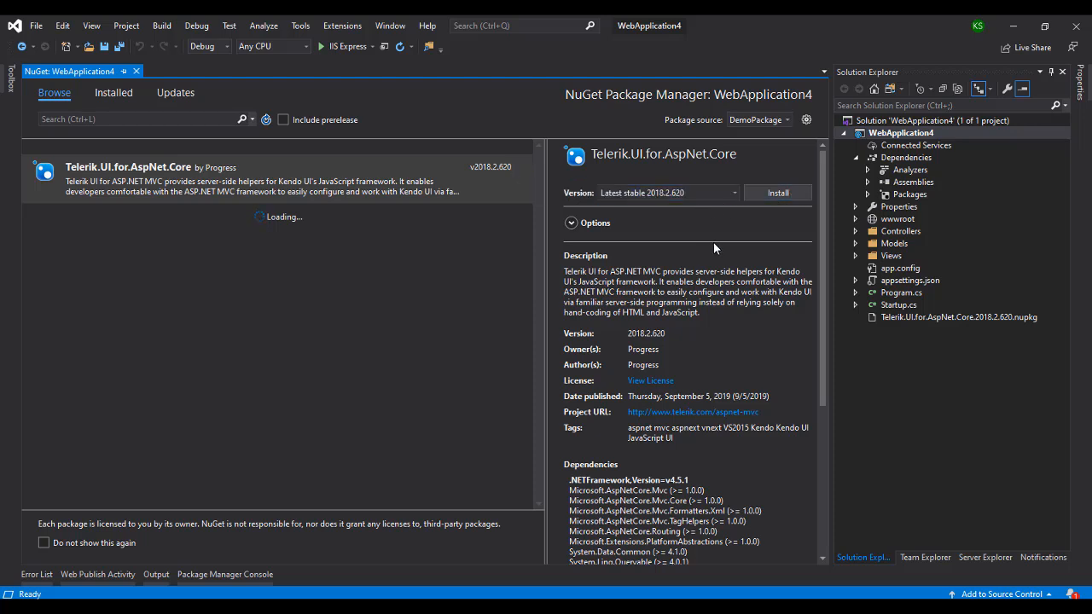
Step: Enter Install-Package at the Package Manager Console prompt, fixing the typo
click(208, 577)
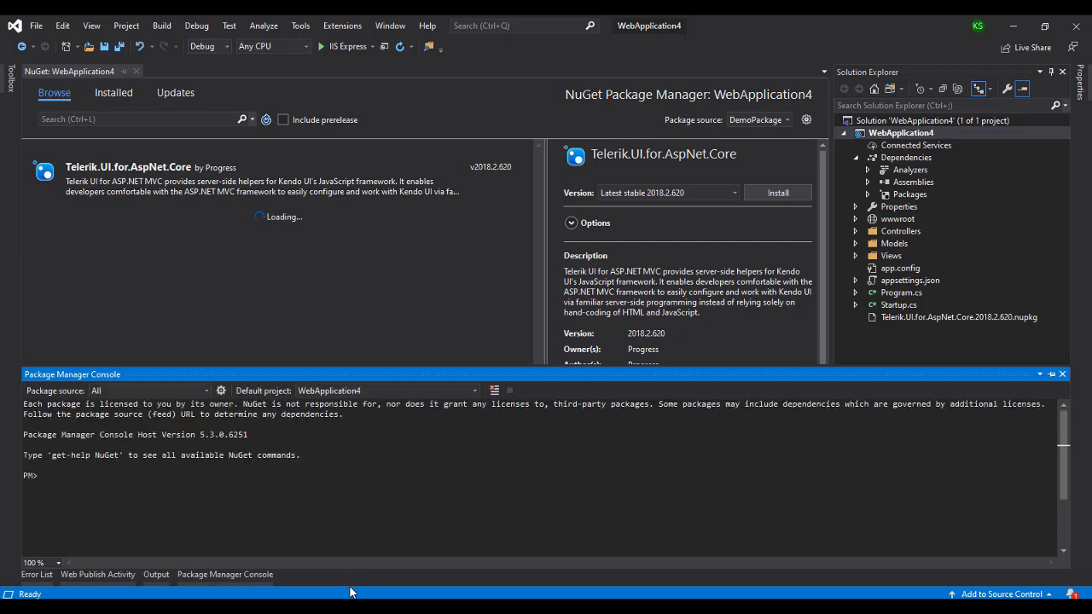
text(Install-P)
text(Pakcage)
key(BackSpace)
key(BackSpace)
key(BackSpace)
key(BackSpace)
text(ckage)
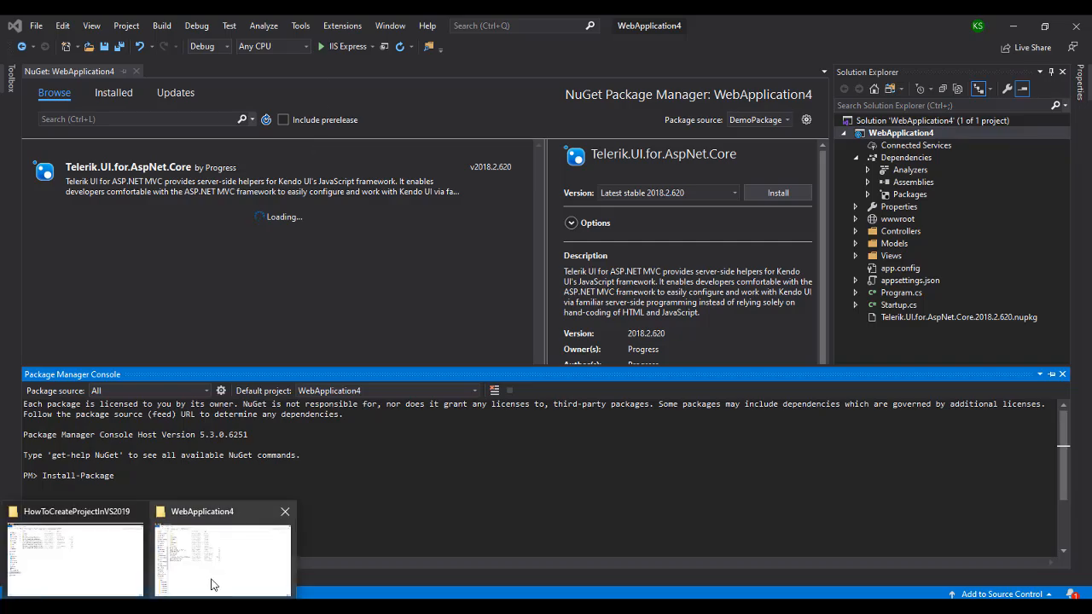
Step: Build the full path to Telerik.UI.for.AspNet.Core.2018.2.620.nupkg in the Explorer address bar and copy it
click(209, 558)
click(420, 56)
text(C:\Users\FSS-3\source\repos\WebApplication4)
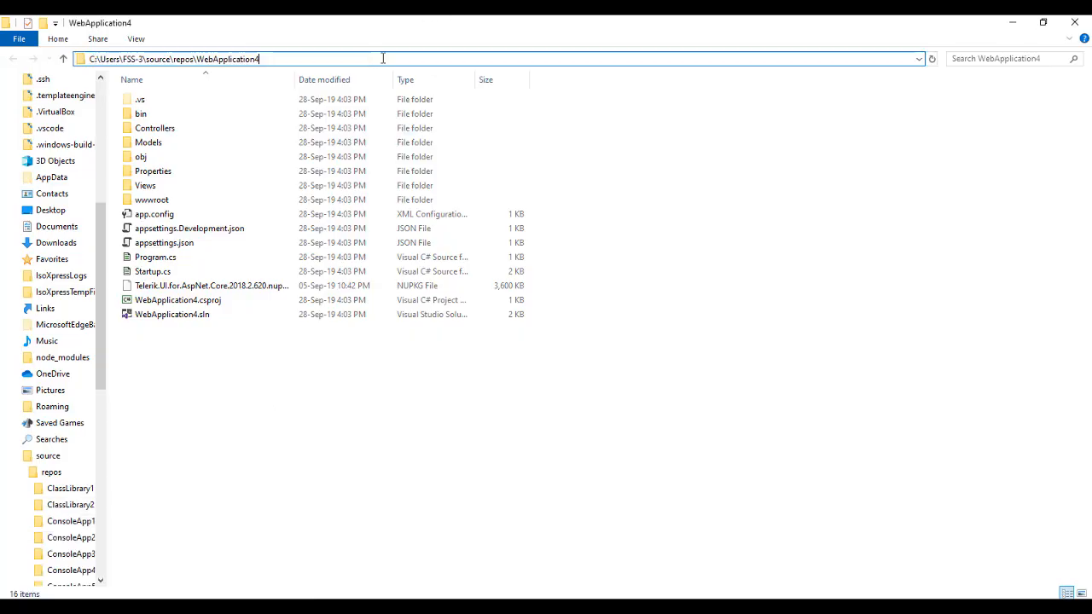
text(\)
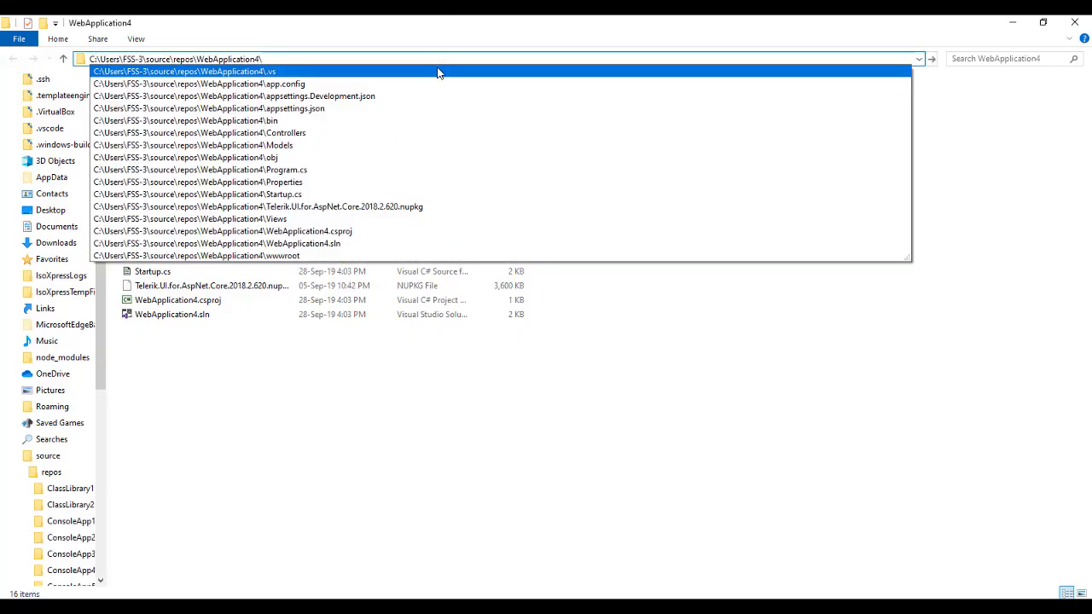
key(Down)
key(Down)
key(Down)
key(Down)
key(Down)
key(Down)
key(Up)
key(Up)
key(Up)
key(Down)
key(Down)
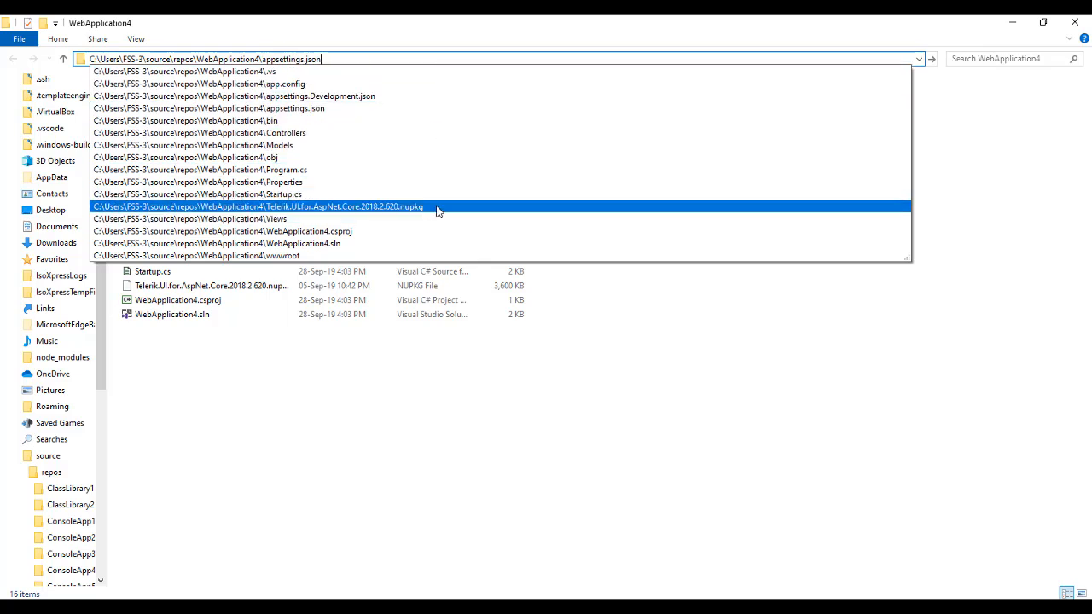
key(shift+Left)
key(shift+Left)
key(shift+Left)
key(shift+Left)
key(shift+Left)
key(shift+Left)
key(BackSpace)
text(T)
key(Down)
key(ctrl+a)
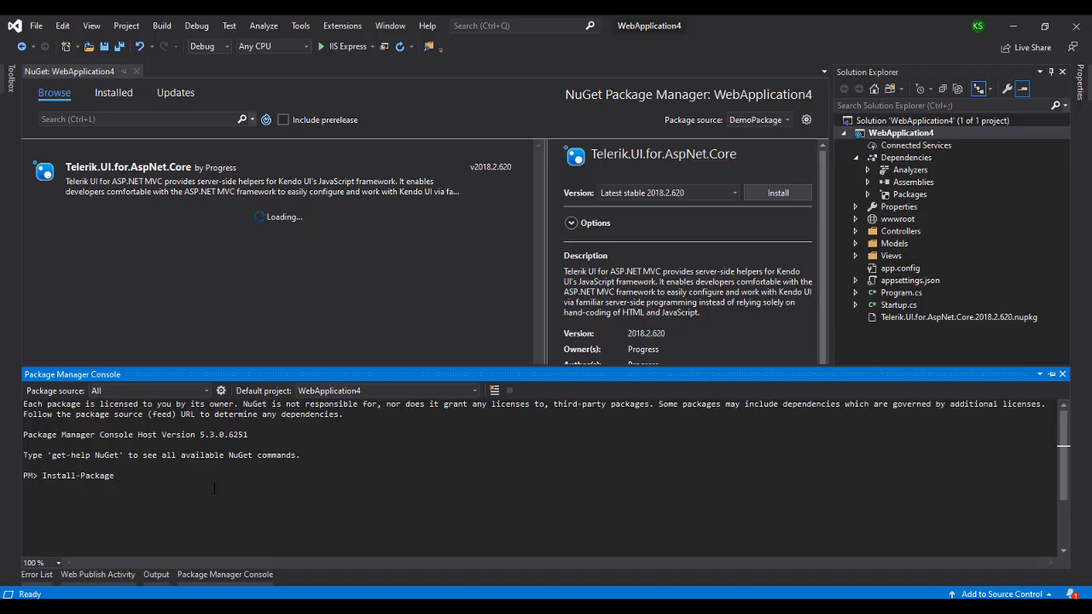
Step: Run Install-Package with the pasted .nupkg path and expand Dependencies > Packages to see Telerik installed
text(C:\Users\FSS-3\source\repos\WebApplication4\Telerik.UI.for.AspNet.Core.2018.2.620.nupkg)
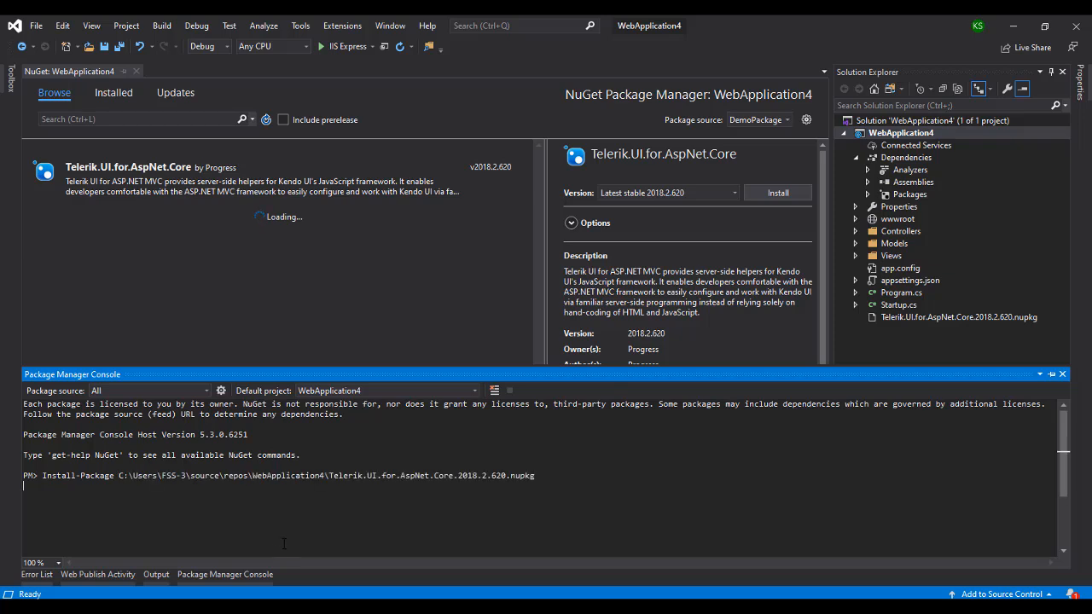
key(Return)
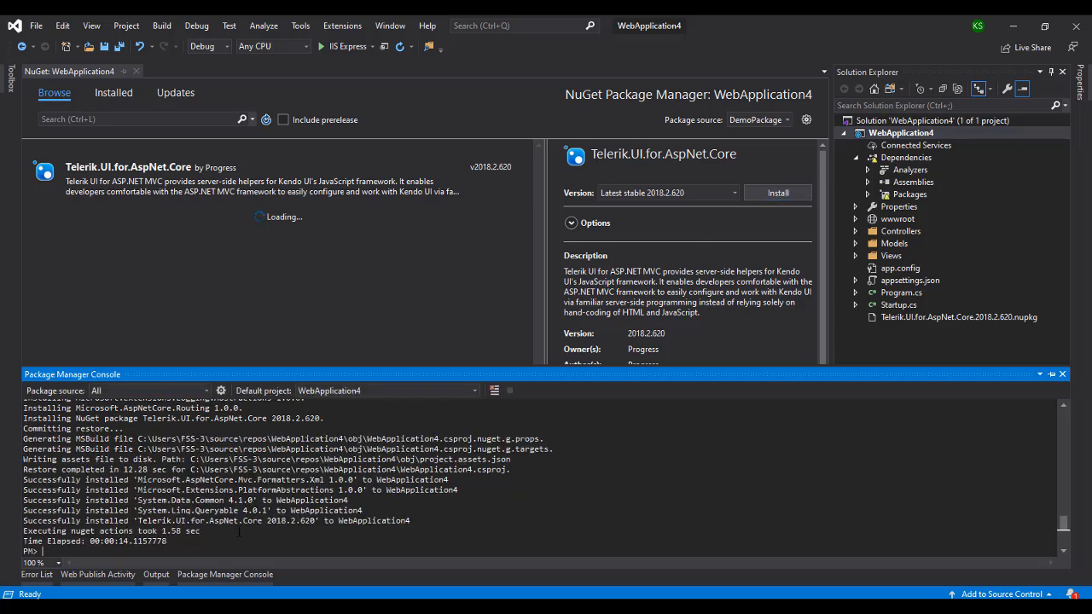
click(868, 194)
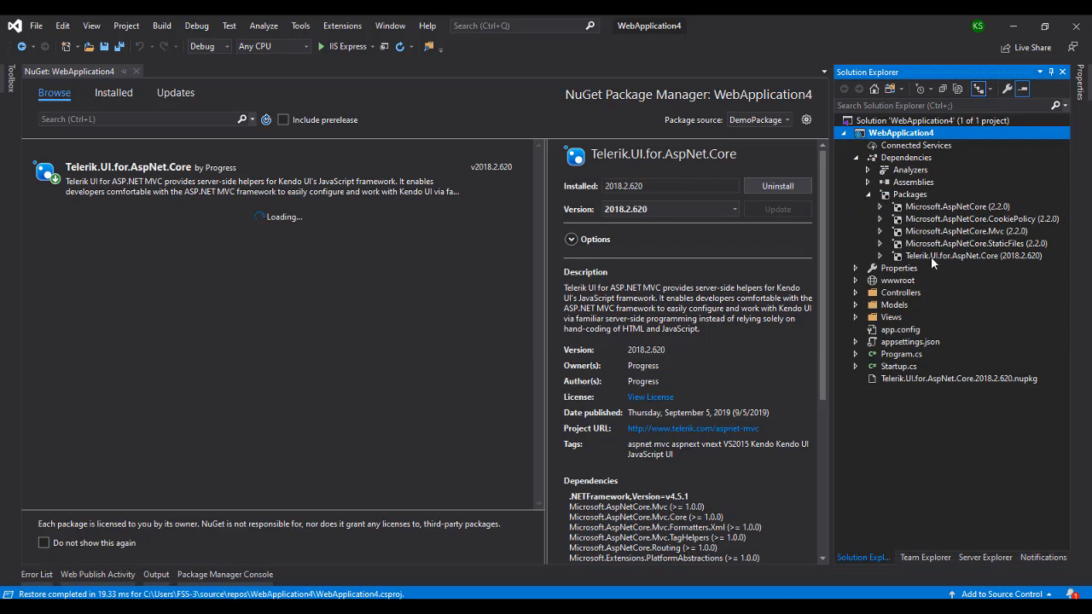
click(931, 257)
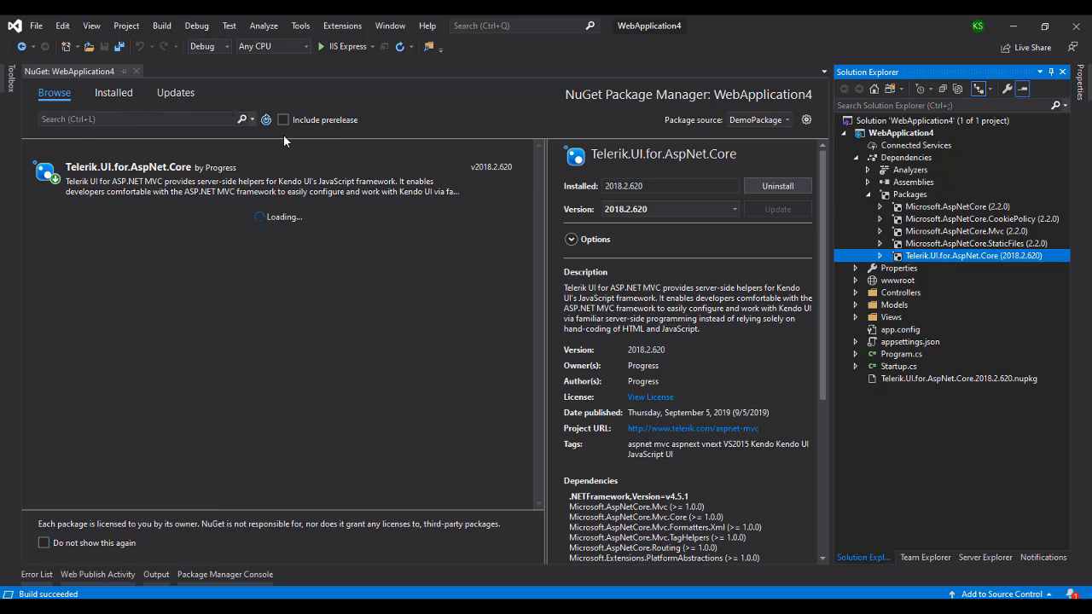
click(266, 119)
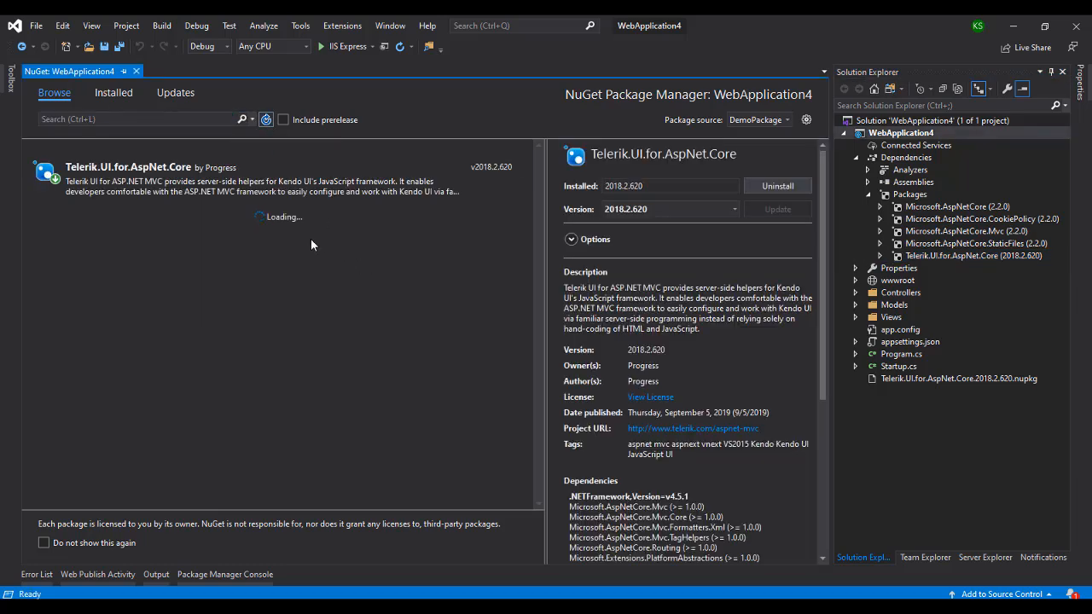
click(772, 188)
Step: Show the Package Manager Console log and highlight the original Install-Package command line
click(224, 574)
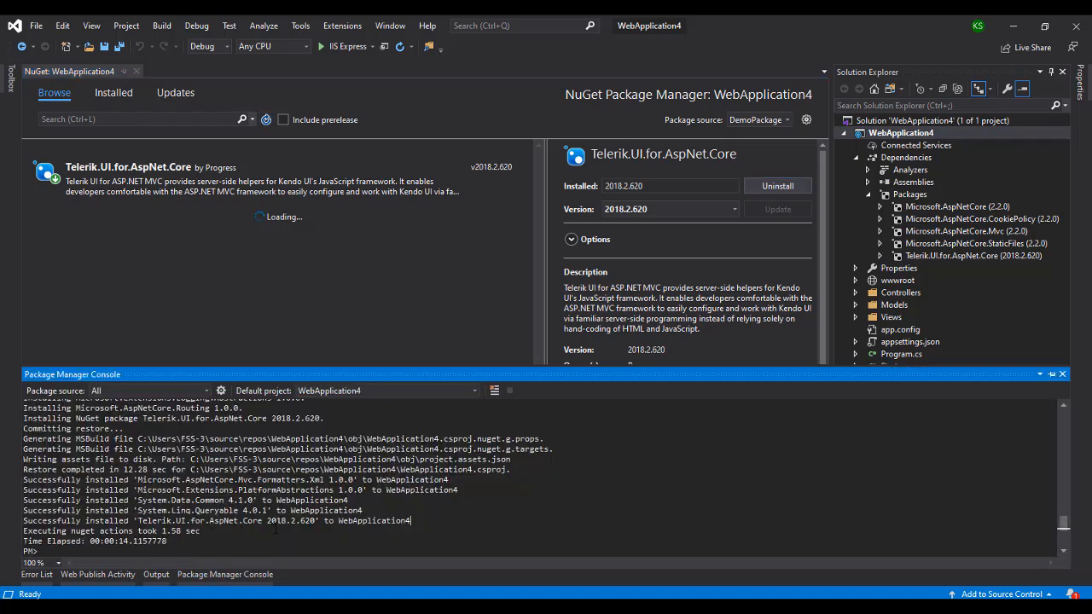
scroll(101, 518, up, 5)
scroll(100, 519, up, 5)
scroll(101, 519, up, 5)
scroll(107, 515, up, 10)
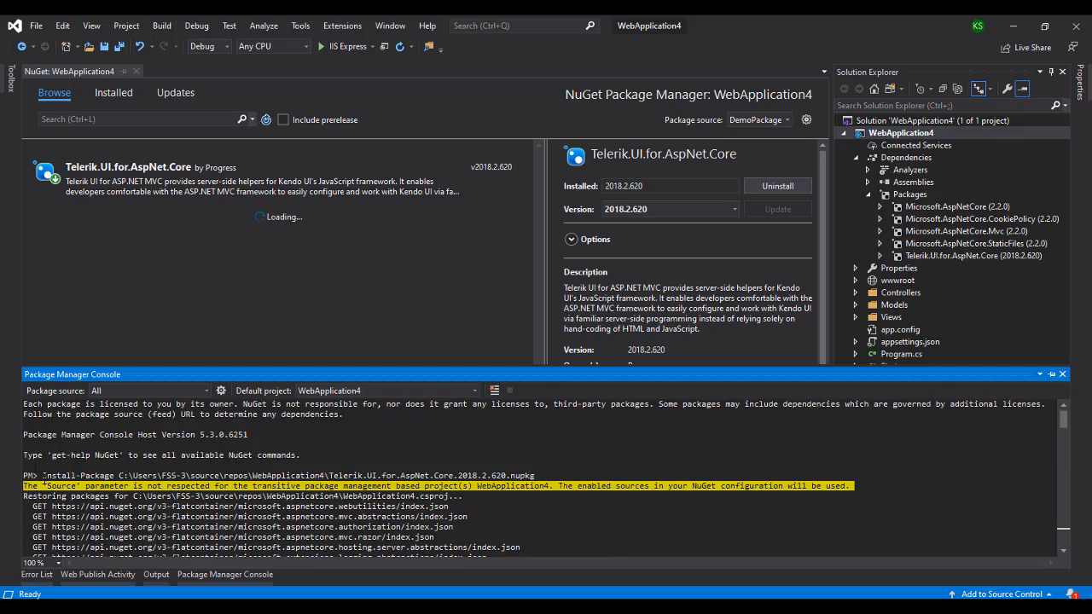
drag(41, 475, 534, 476)
click(533, 475)
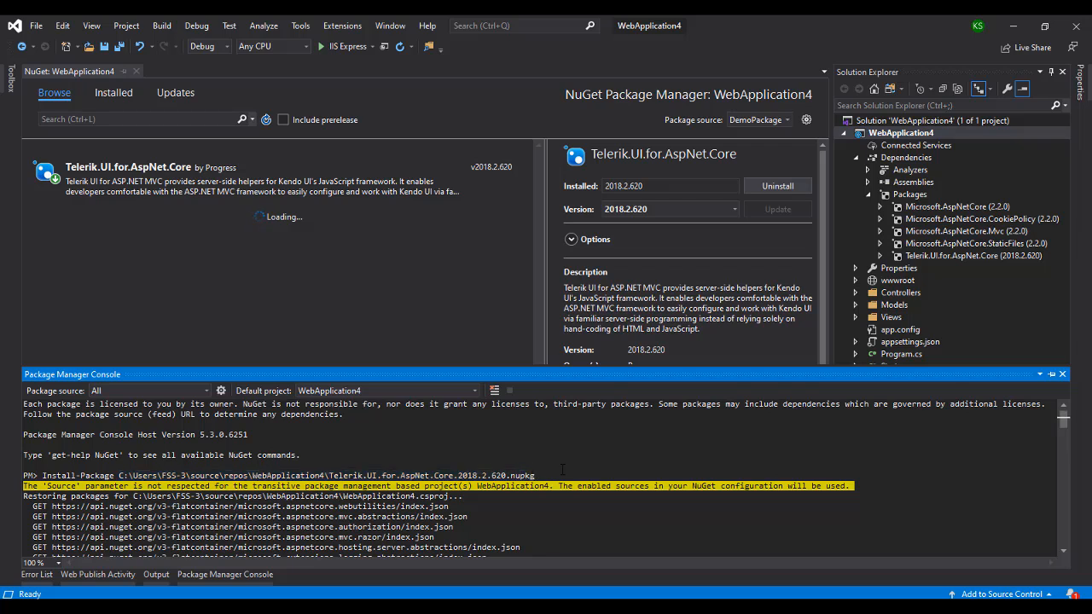